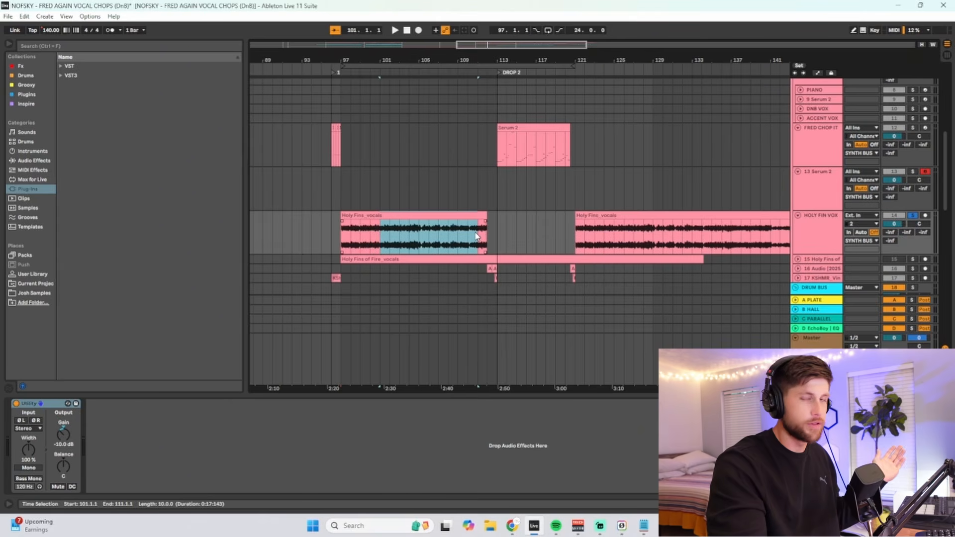
- Select the first Holy Fire_vocals clip and listen to part of it
{"action": "left_click", "coordinate": [419, 214]}
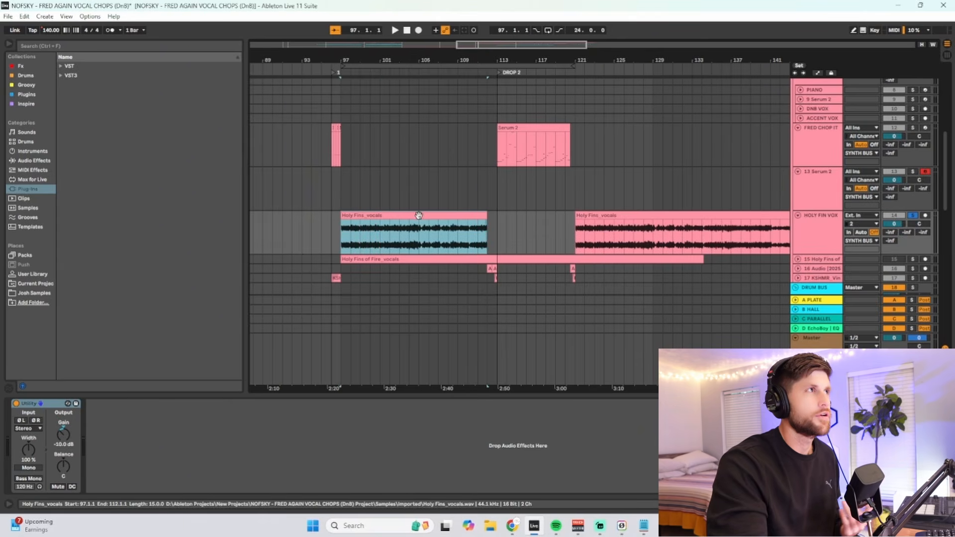
{"action": "left_click", "coordinate": [418, 238]}
{"action": "key", "text": "space"}
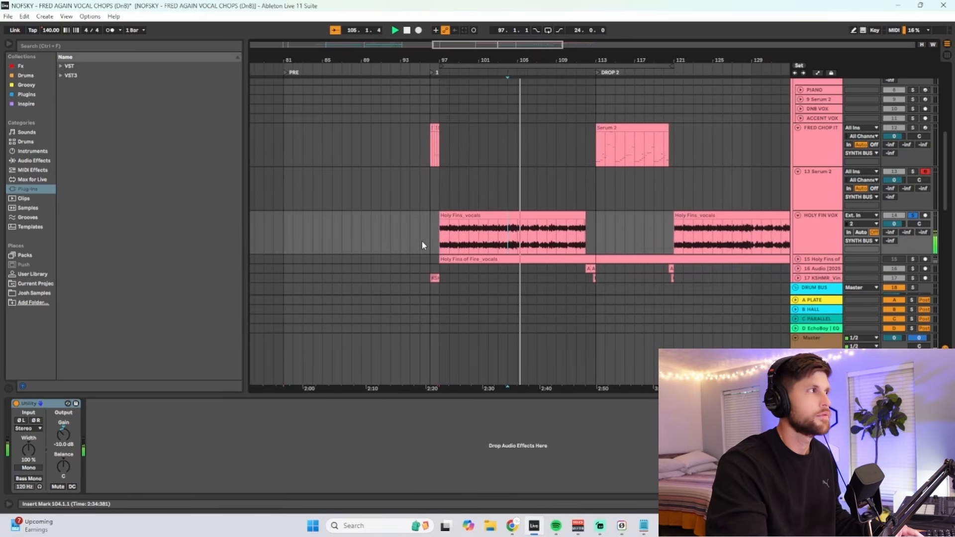
{"action": "key", "text": "space"}
- Locate the source file of the first Holy Fire_vocals clip in the browser
{"action": "left_click_drag", "start_coordinate": [442, 243], "coordinate": [510, 221]}
{"action": "right_click", "coordinate": [509, 221]}
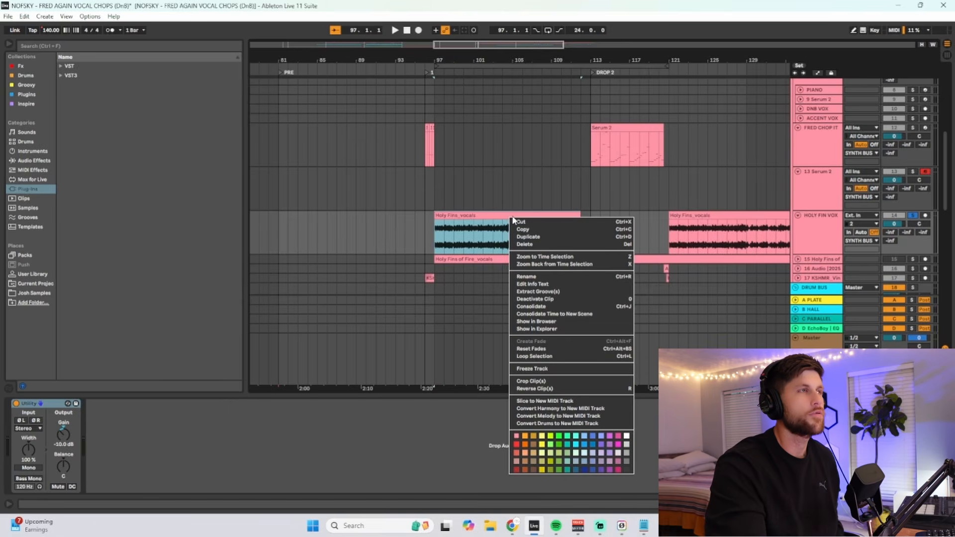
{"action": "left_click", "coordinate": [536, 321]}
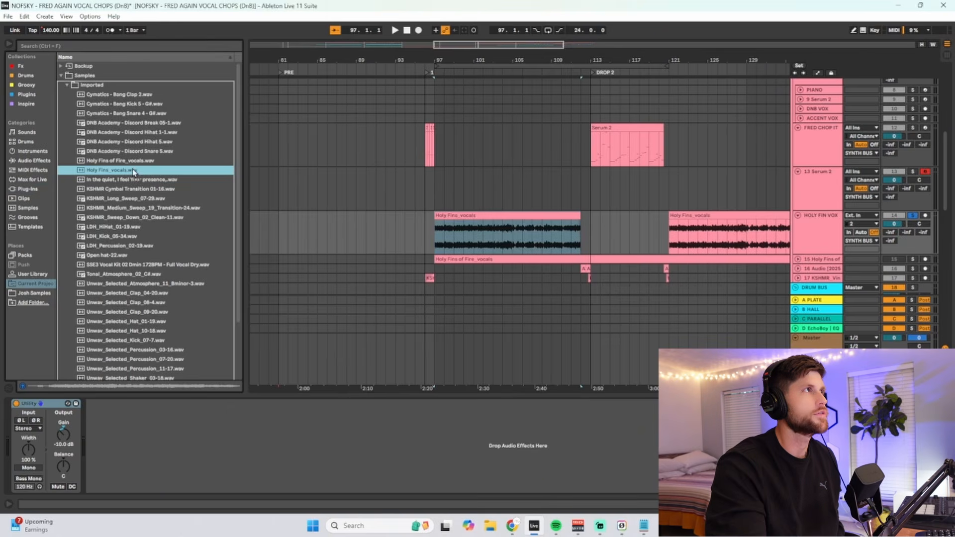
- Open the Serum 2 instrument on track 13 and load Holy Fire_vocals.wav into oscillator A as a sample
{"action": "left_click", "coordinate": [643, 171]}
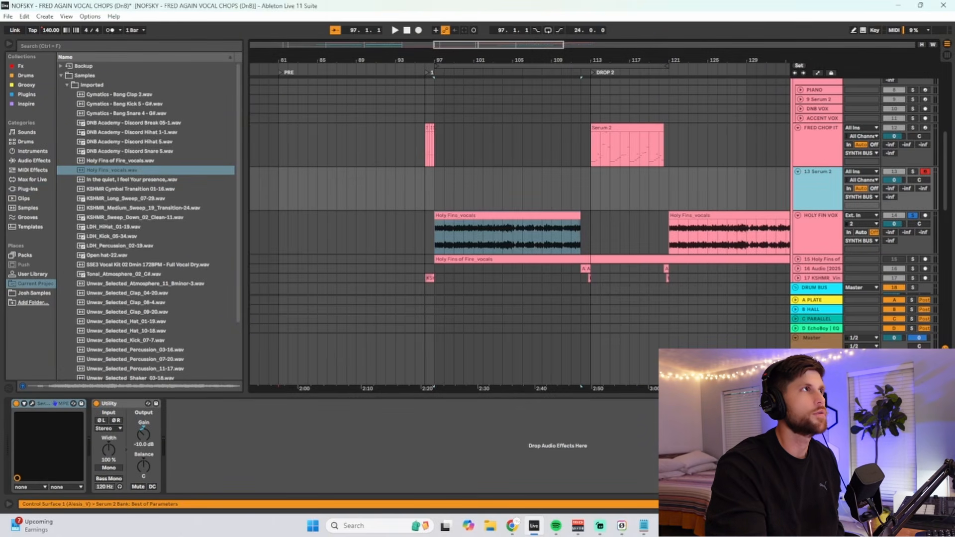
{"action": "left_click", "coordinate": [24, 403]}
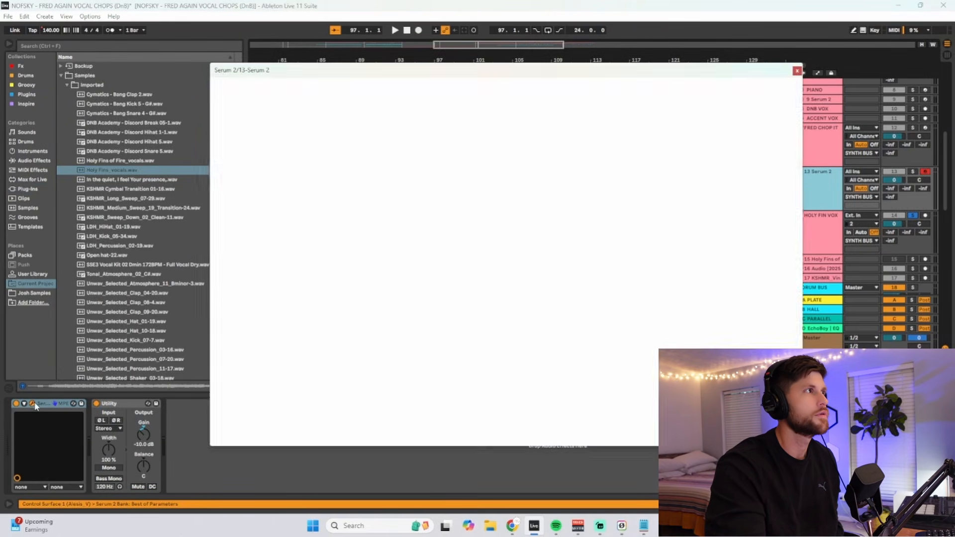
{"action": "left_click_drag", "start_coordinate": [110, 171], "coordinate": [350, 163]}
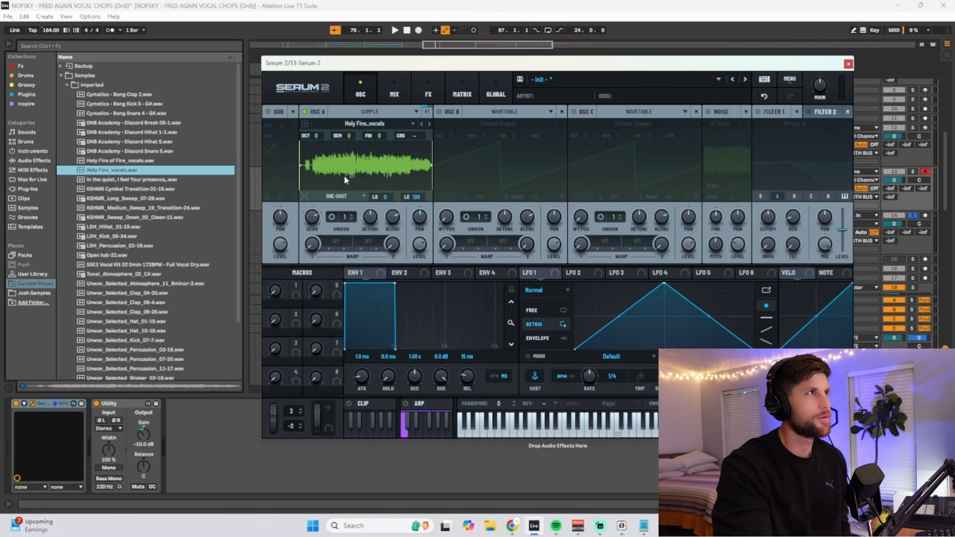
- Slice the vocal sample in oscillator A with Slice Auto and adjust the slicing to keep fewer slices
{"action": "right_click", "coordinate": [345, 176]}
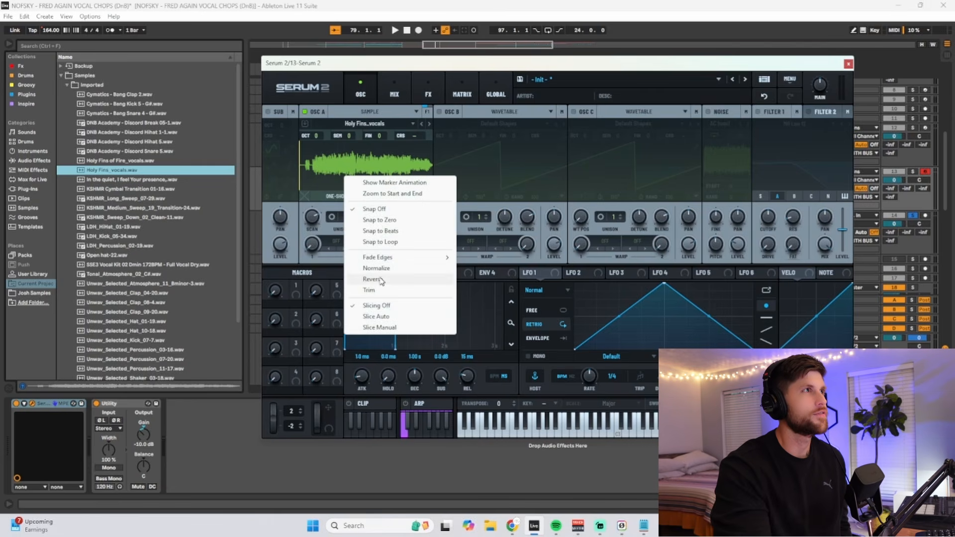
{"action": "left_click", "coordinate": [374, 317]}
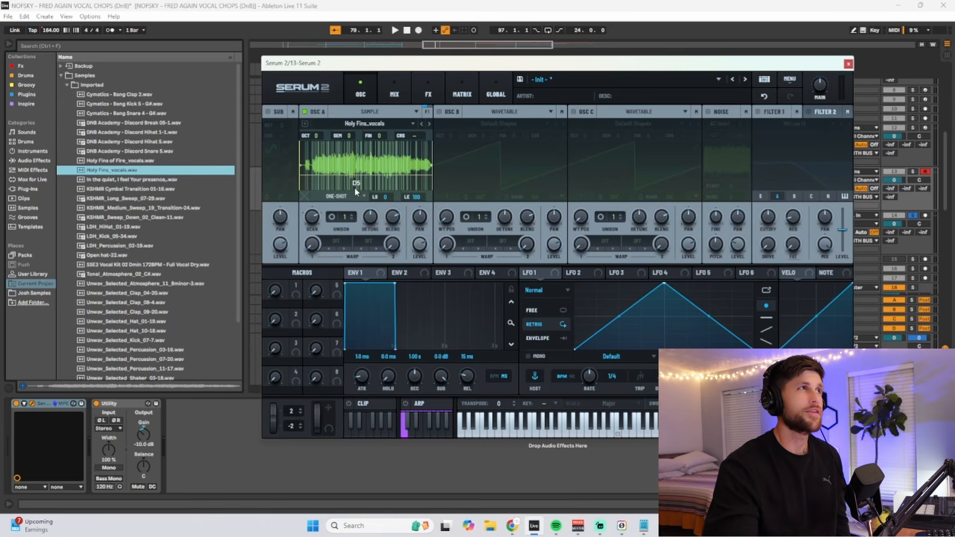
{"action": "mouse_move", "coordinate": [349, 175]}
{"action": "left_mouse_down"}
{"action": "mouse_move", "coordinate": [352, 186]}
{"action": "mouse_move", "coordinate": [351, 153]}
{"action": "mouse_move", "coordinate": [349, 166]}
{"action": "left_mouse_up"}
{"action": "right_click", "coordinate": [349, 166]}
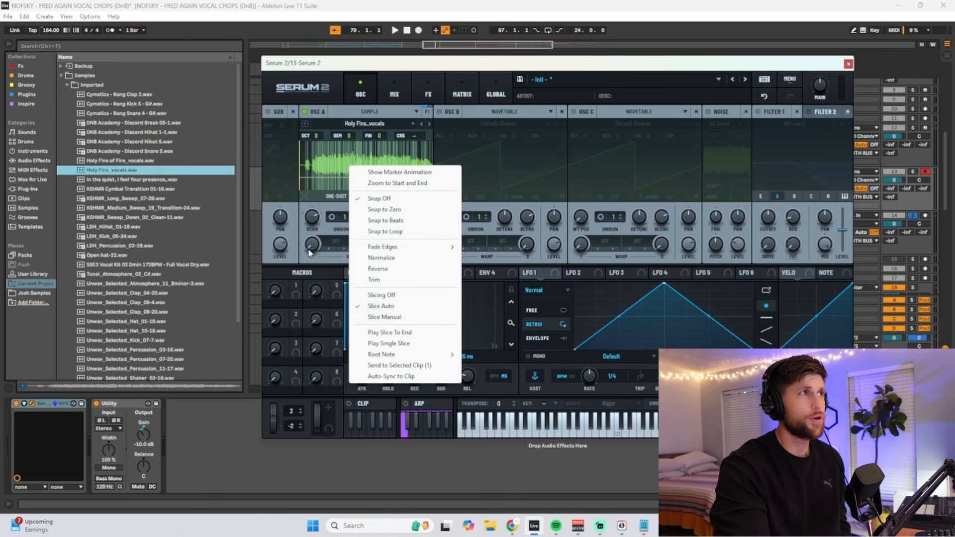
{"action": "left_click", "coordinate": [332, 198]}
{"action": "left_click", "coordinate": [368, 172]}
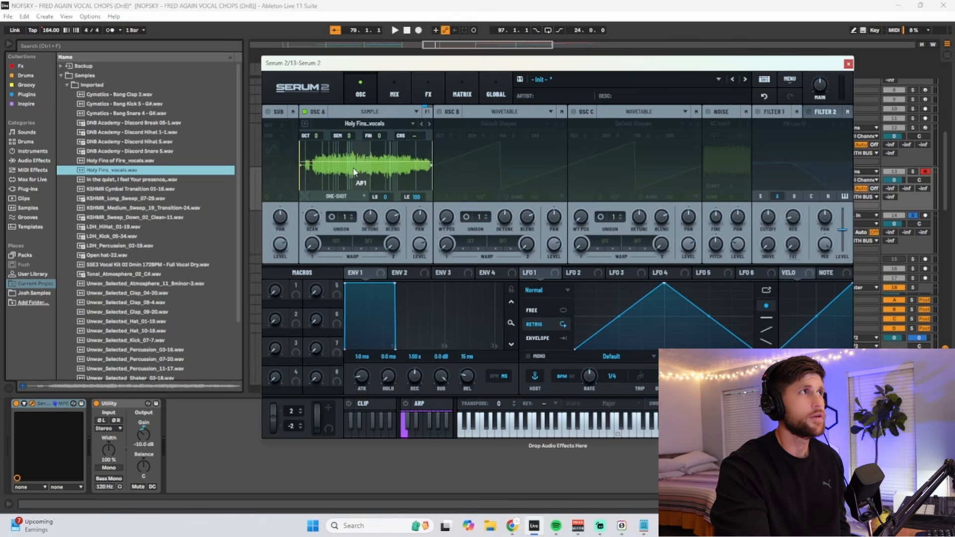
{"action": "right_click", "coordinate": [362, 163]}
{"action": "left_click", "coordinate": [393, 322]}
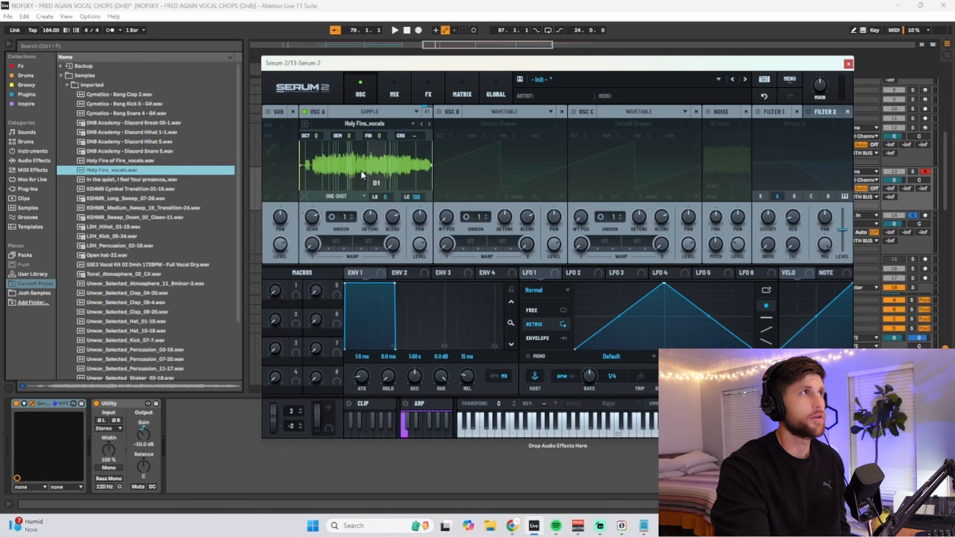
{"action": "mouse_move", "coordinate": [368, 172]}
{"action": "left_mouse_down"}
{"action": "mouse_move", "coordinate": [366, 161]}
{"action": "mouse_move", "coordinate": [367, 180]}
{"action": "left_mouse_up"}
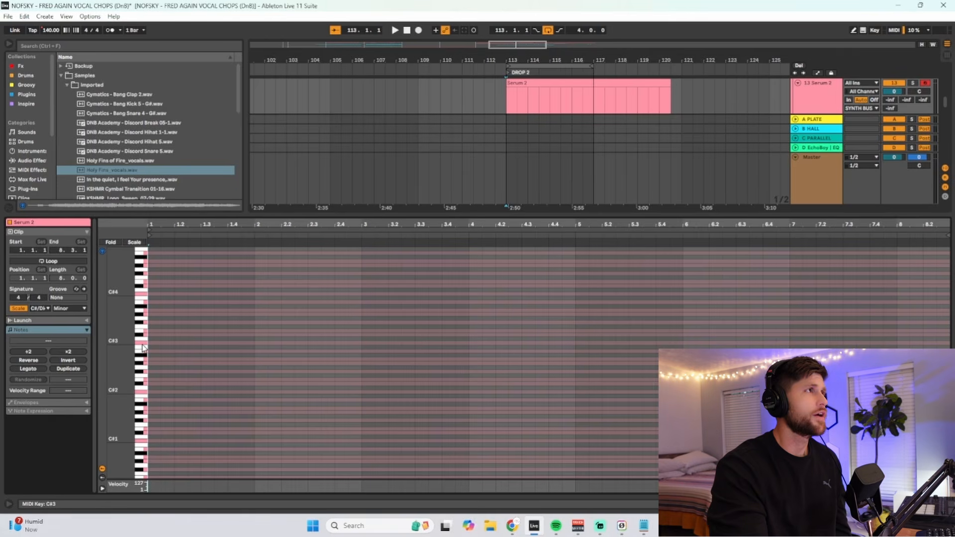
- Audition the A2 and C#3 slices and add a C#3 note at the start of the clip
{"action": "left_click", "coordinate": [143, 363]}
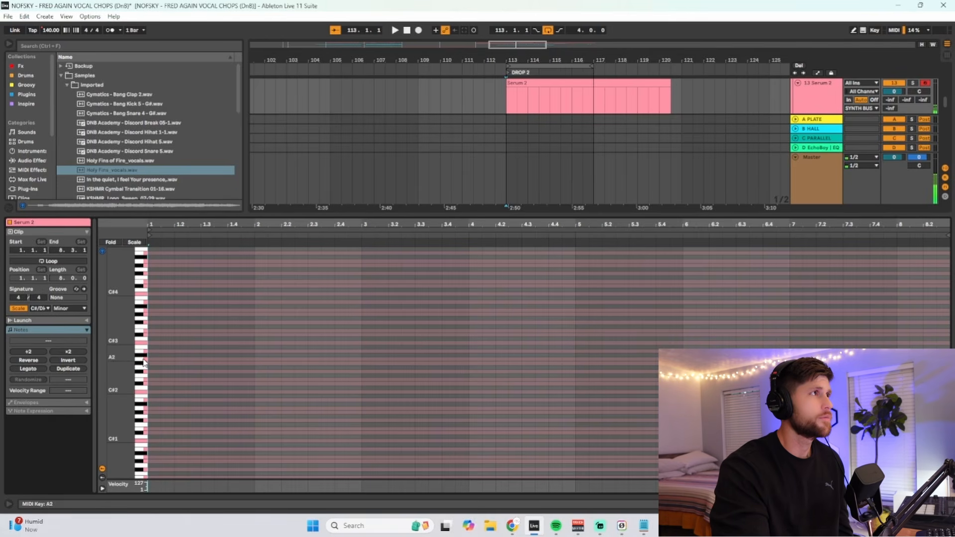
{"action": "left_click", "coordinate": [143, 344]}
{"action": "double_click", "coordinate": [152, 343]}
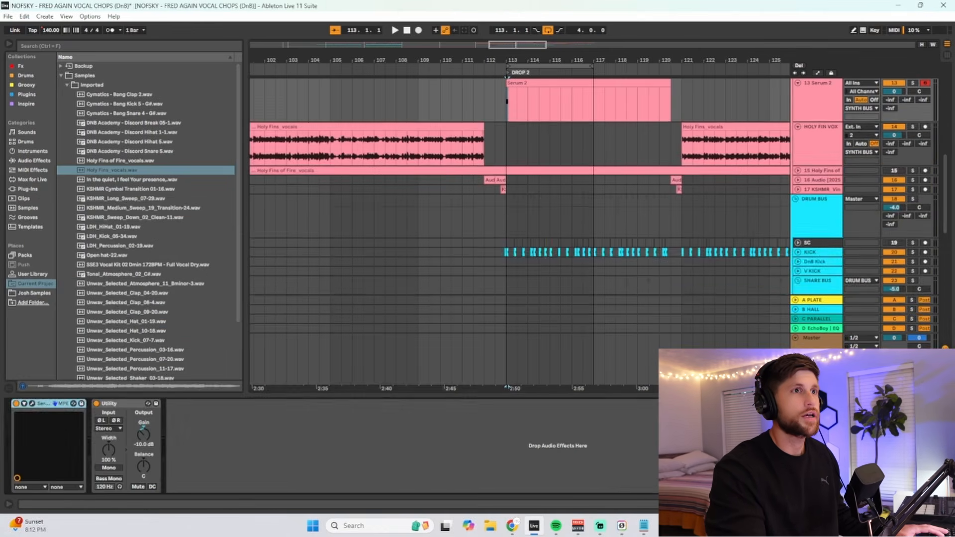
- Play the first four bars of track 13's Serum 2 clip at DROP 2 and open its notes
{"action": "scroll", "coordinate": [875, 209], "scroll_direction": "up", "scroll_amount": 5}
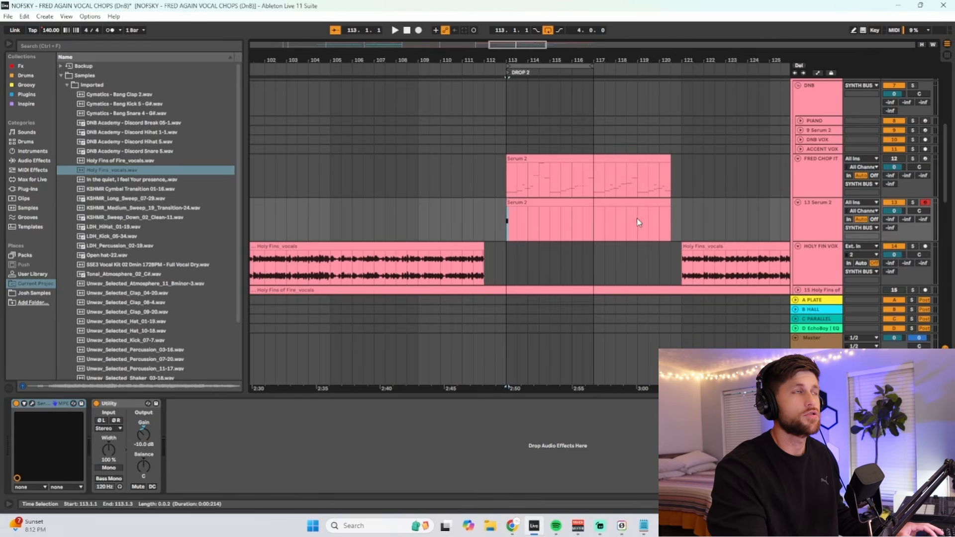
{"action": "left_click_drag", "start_coordinate": [508, 222], "coordinate": [591, 224]}
{"action": "key", "text": "space"}
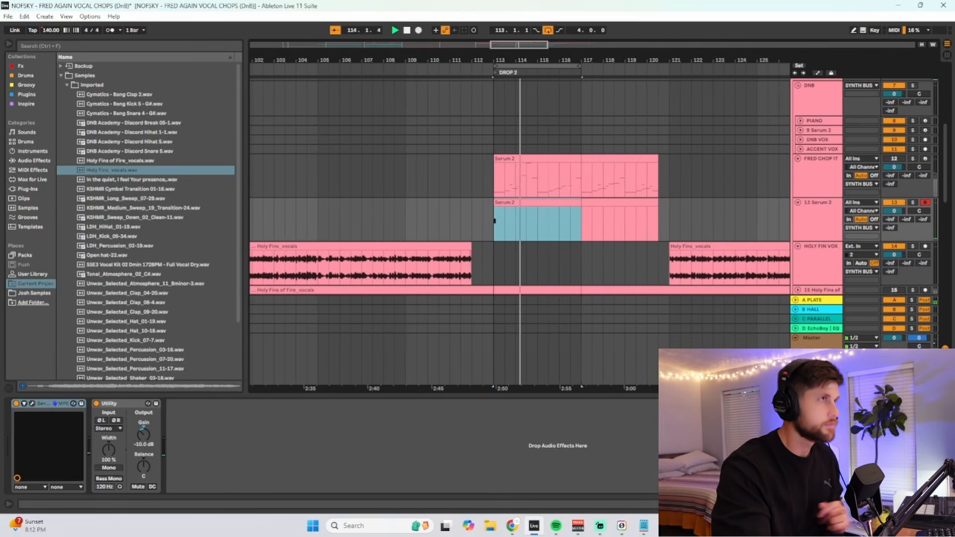
{"action": "key", "text": "shift+Tab"}
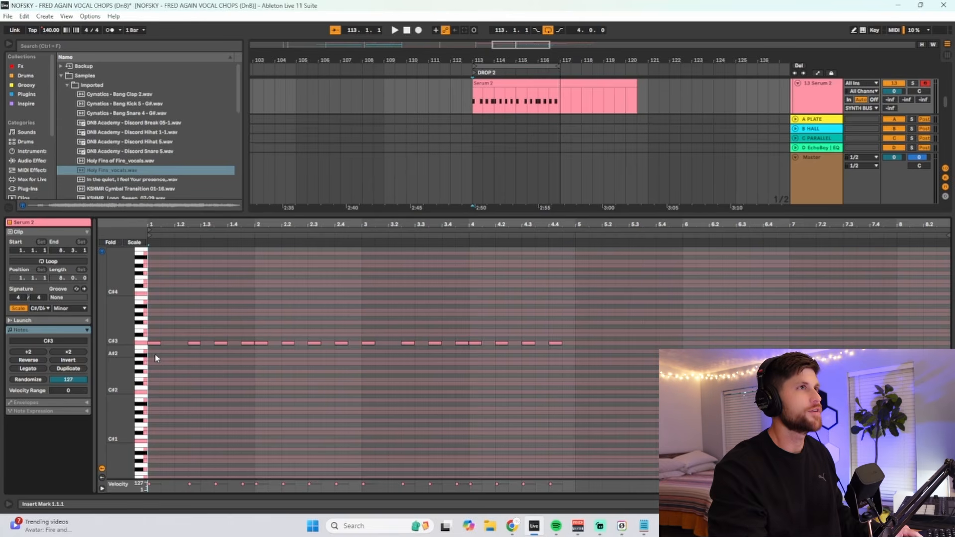
{"action": "key", "text": "space"}
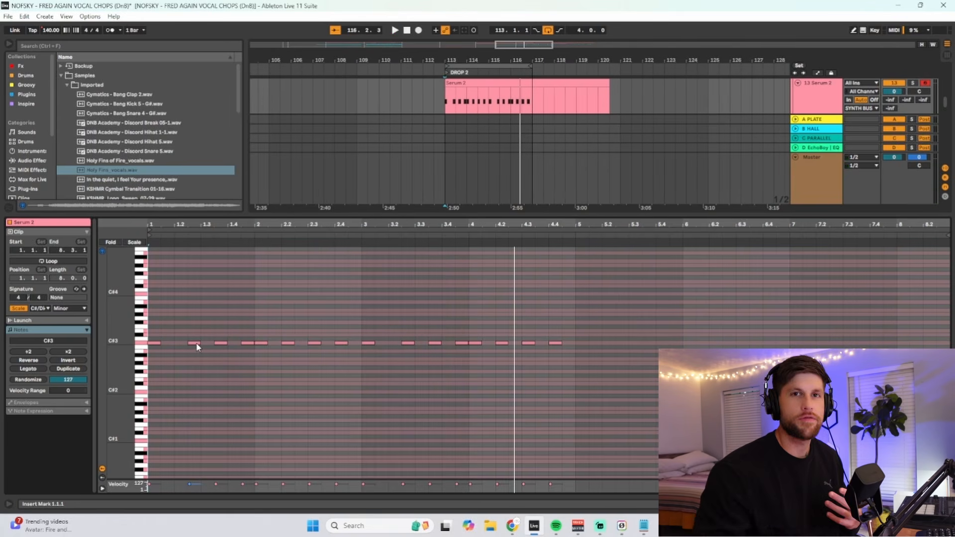
- Audition the slices from C#3 to E3, then raise the clip's second note to E3 and play it
{"action": "left_click", "coordinate": [142, 343]}
{"action": "left_click", "coordinate": [142, 336]}
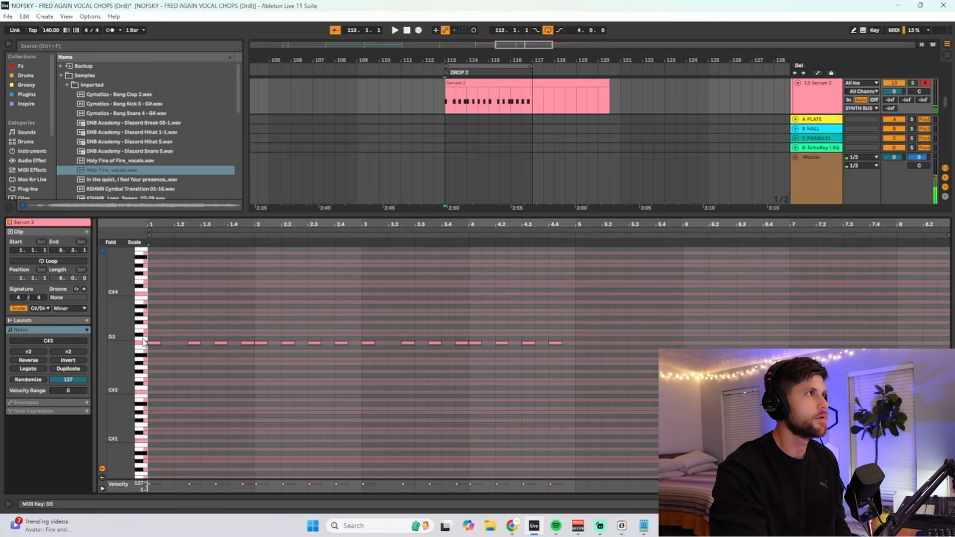
{"action": "left_click", "coordinate": [142, 331]}
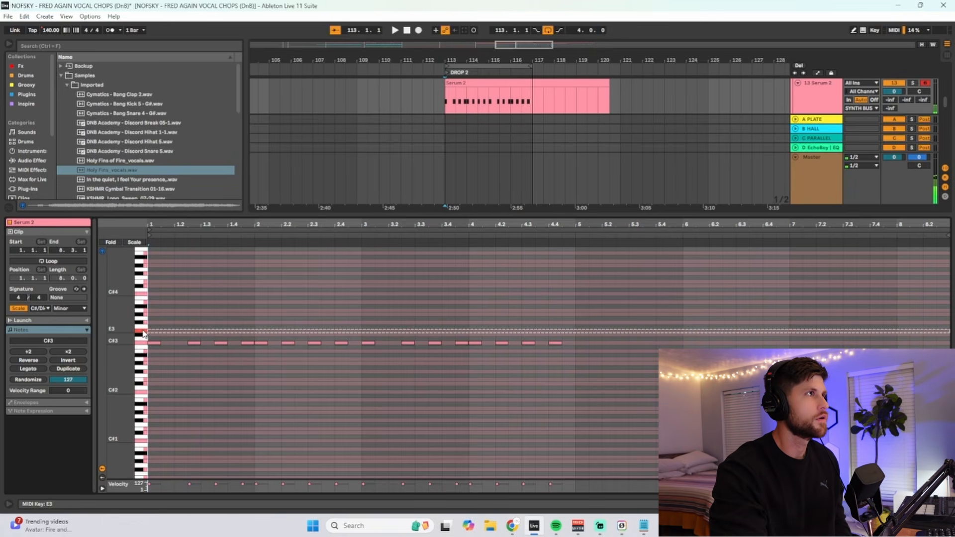
{"action": "left_click", "coordinate": [194, 343]}
{"action": "key", "text": "Up"}
{"action": "key", "text": "Up"}
{"action": "key", "text": "Up"}
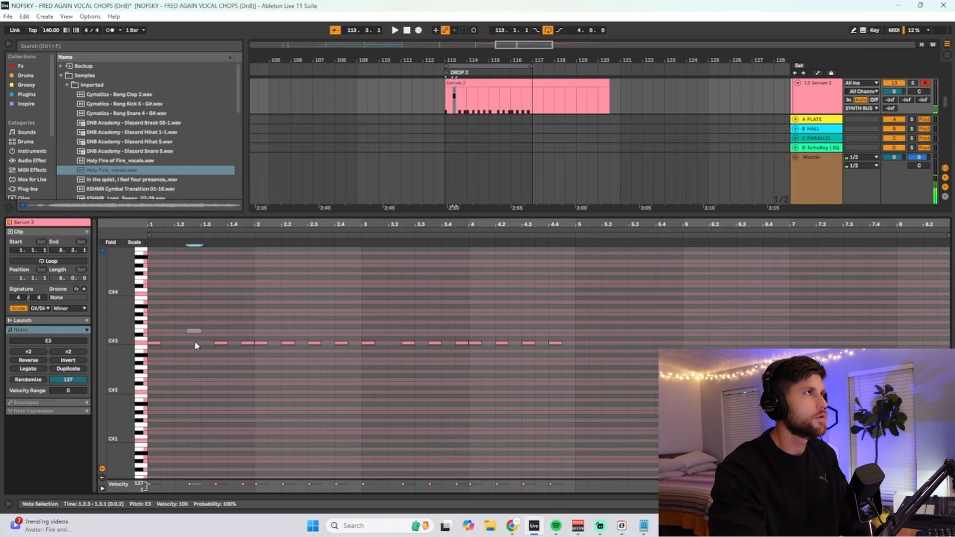
{"action": "key", "text": "space"}
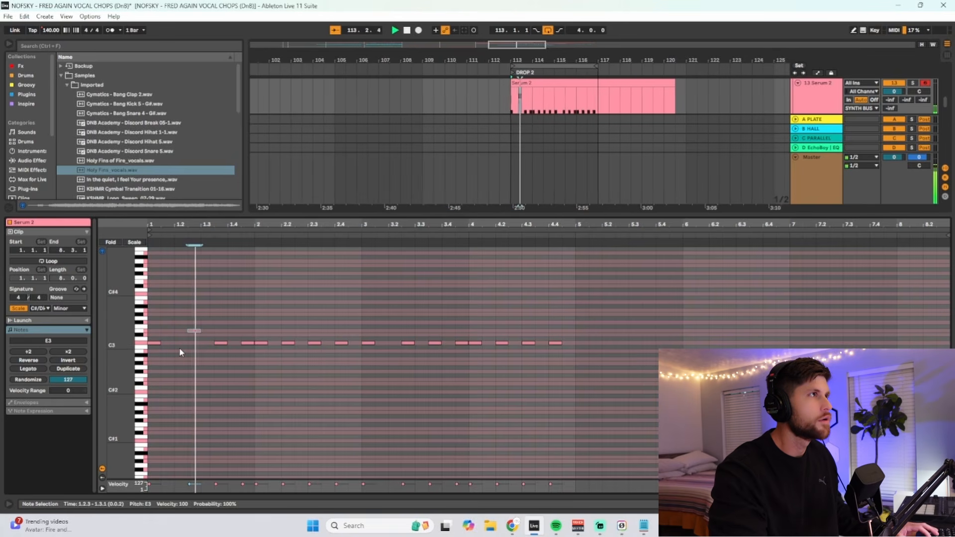
{"action": "key", "text": "space"}
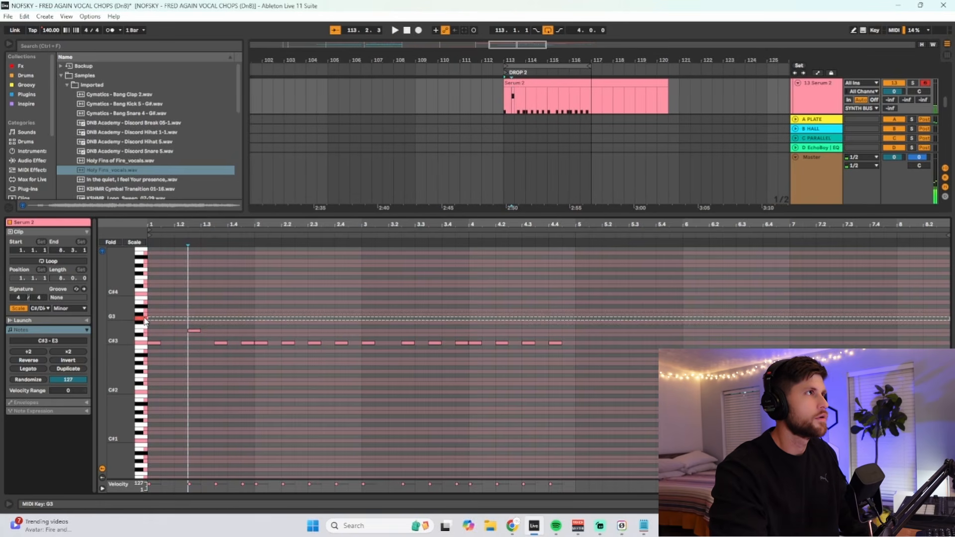
- Raise the notes around beat 1.4 and the start of bar 2 to G3, and chop beat 1.4 into sixteenth notes
{"action": "left_click_drag", "start_coordinate": [248, 351], "coordinate": [265, 333]}
{"action": "key", "text": "Up"}
{"action": "key", "text": "Up"}
{"action": "key", "text": "Up"}
{"action": "key", "text": "Up"}
{"action": "key", "text": "Up"}
{"action": "left_click", "coordinate": [252, 323]}
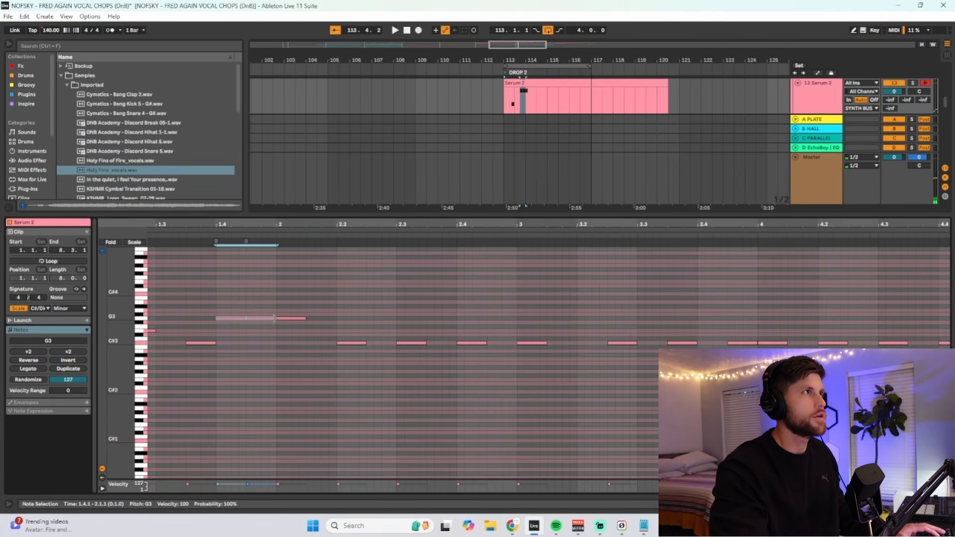
{"action": "left_click_drag", "start_coordinate": [216, 319], "coordinate": [232, 320]}
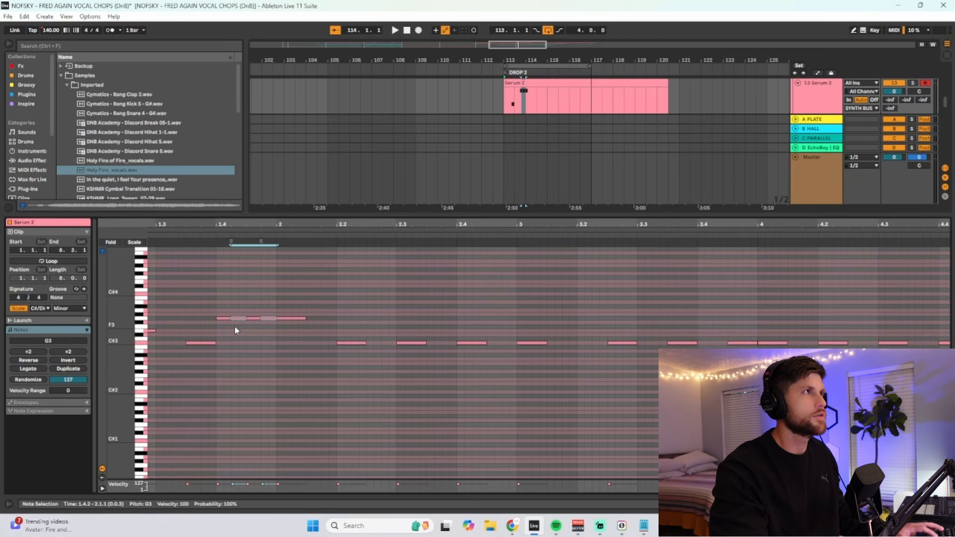
- Raise the G3 note at the start of bar 2 by two semitones and play the pattern
{"action": "scroll", "coordinate": [246, 323], "scroll_direction": "down", "scroll_amount": 3}
{"action": "left_click", "coordinate": [258, 318]}
{"action": "key", "text": "Up"}
{"action": "key", "text": "Up"}
{"action": "key", "text": "space"}
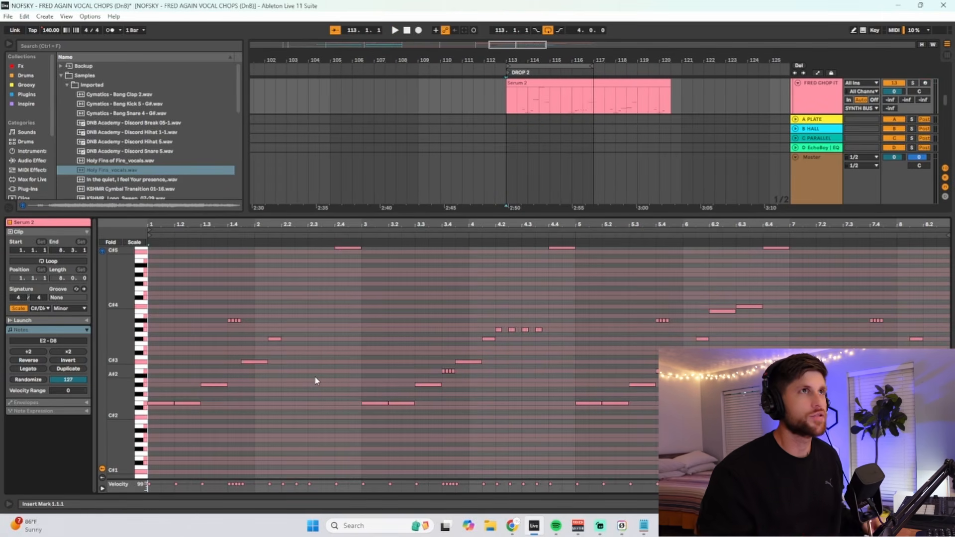
- Play the full chop pattern on the FRED CHOP IT track and examine its notes
{"action": "key", "text": "space"}
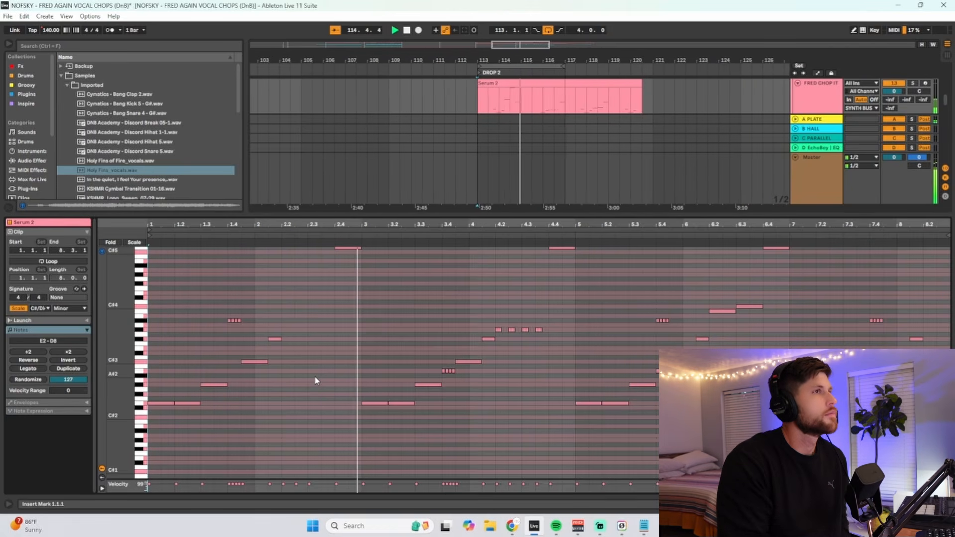
{"action": "scroll", "coordinate": [301, 345], "scroll_direction": "up", "scroll_amount": 3}
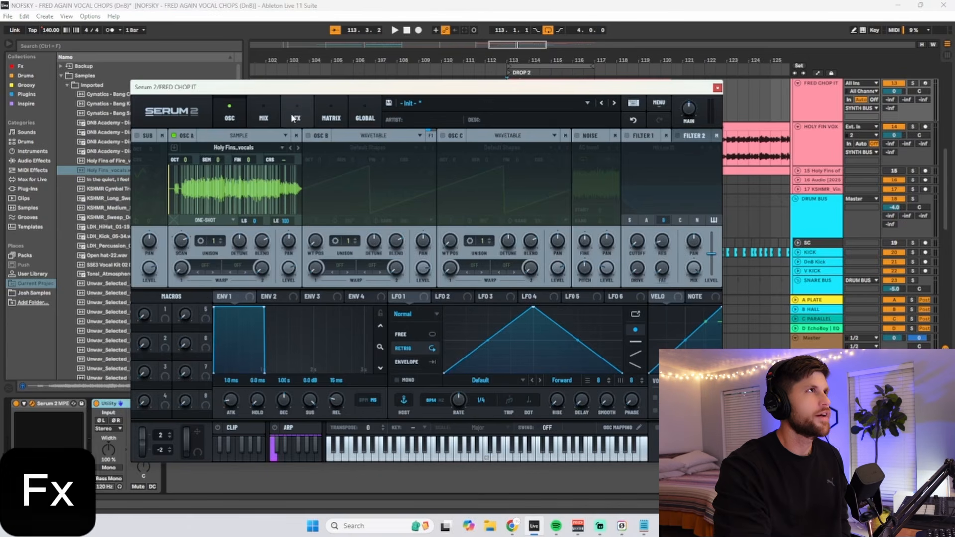
- Add a Distortion effect to the main FX chain of FRED CHOP IT's Serum 2 and set its type to HardClip
{"action": "left_click", "coordinate": [296, 118]}
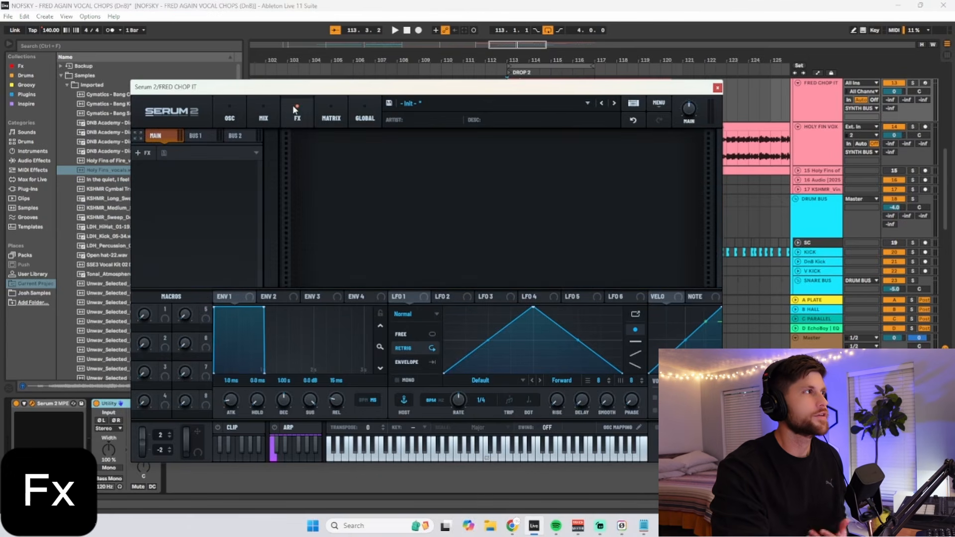
{"action": "right_click", "coordinate": [168, 178]}
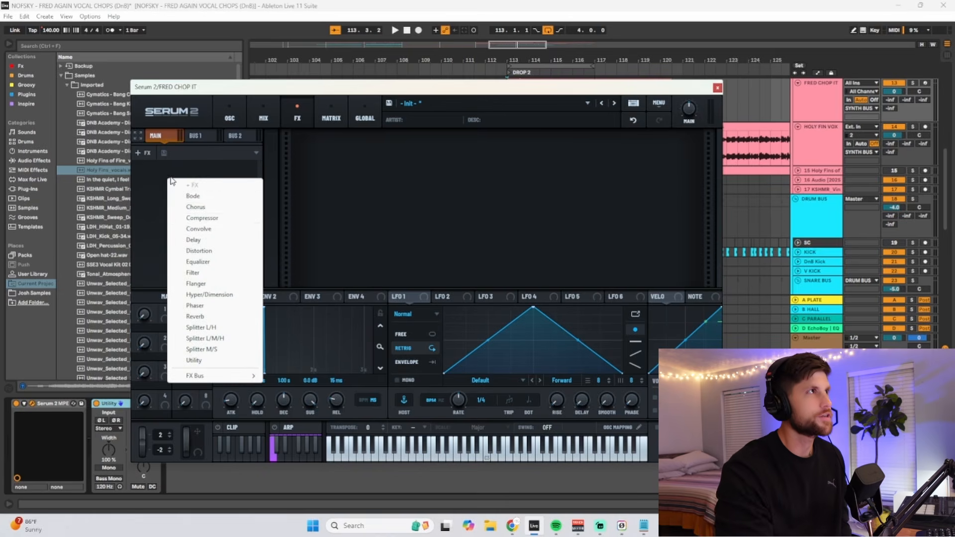
{"action": "left_click", "coordinate": [202, 252]}
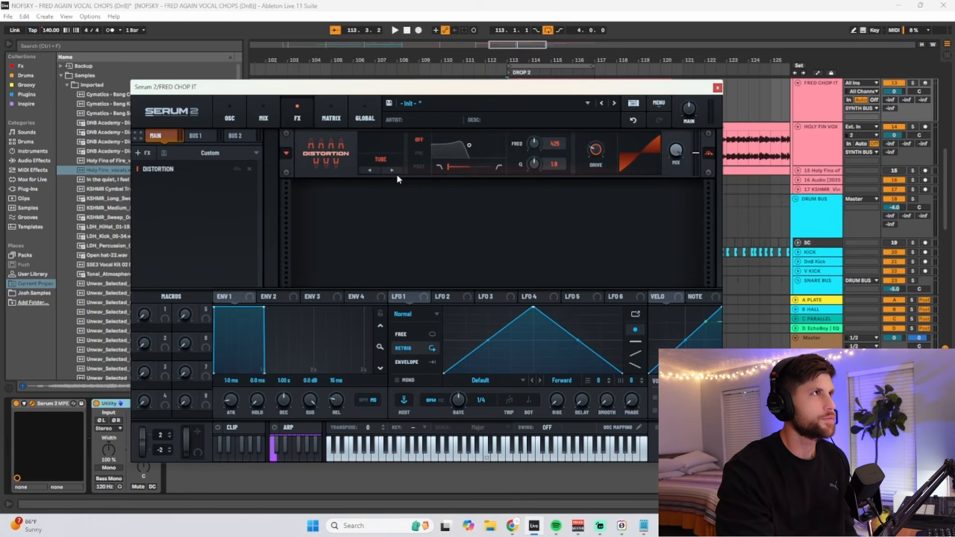
{"action": "key", "text": "space"}
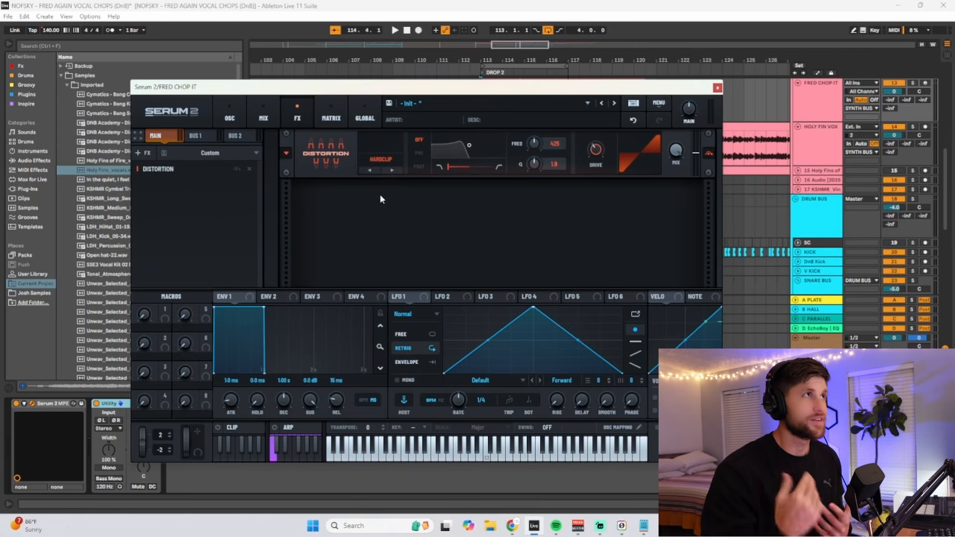
{"action": "left_click", "coordinate": [382, 160]}
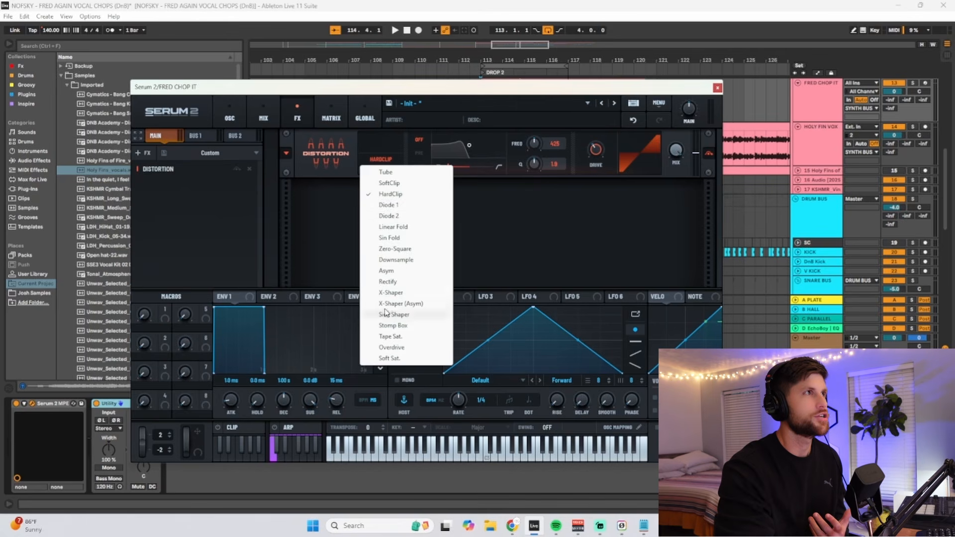
{"action": "left_click", "coordinate": [330, 220]}
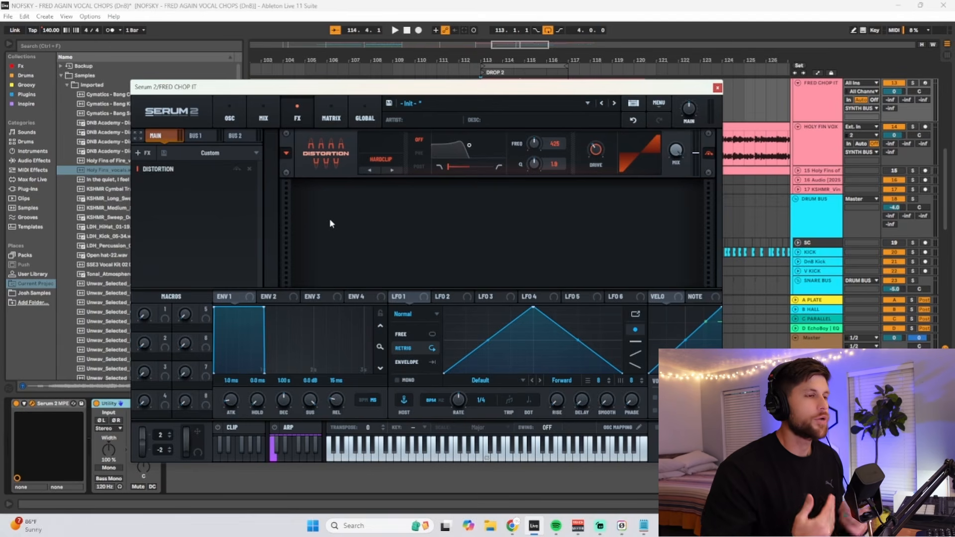
- Change the Distortion effect's type to SoftClip and play the chop pattern through it
{"action": "left_click", "coordinate": [369, 172]}
{"action": "key", "text": "space"}
{"action": "mouse_move", "coordinate": [597, 148]}
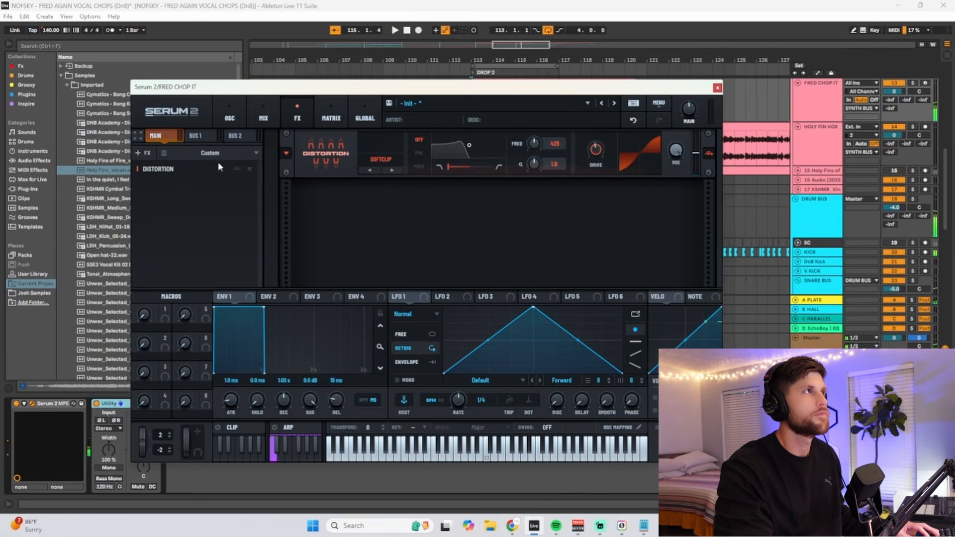
- Add a Compressor after the Distortion, switch it to Multiband mode, and play the chop pattern through it
{"action": "right_click", "coordinate": [155, 184]}
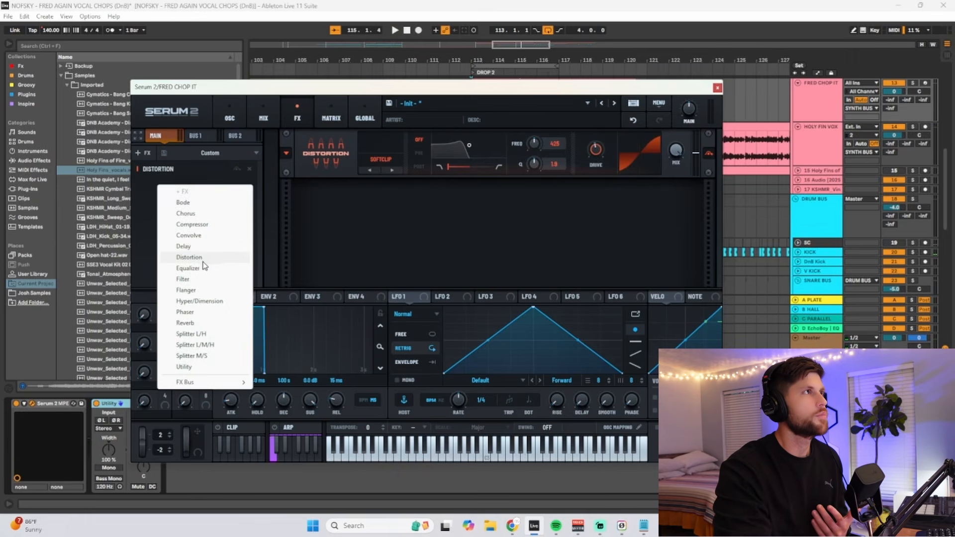
{"action": "left_click", "coordinate": [201, 225]}
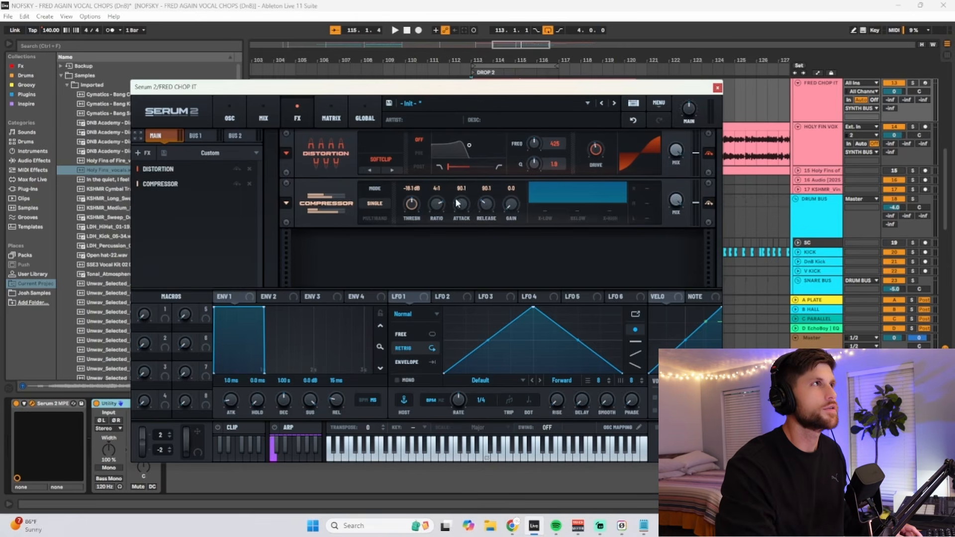
{"action": "key", "text": "space"}
{"action": "left_click", "coordinate": [374, 218]}
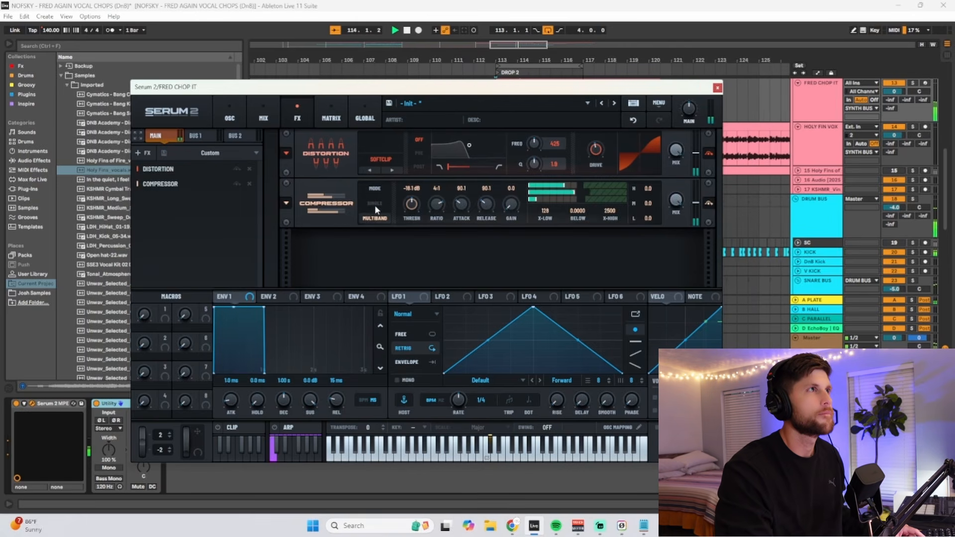
{"action": "key", "text": "space"}
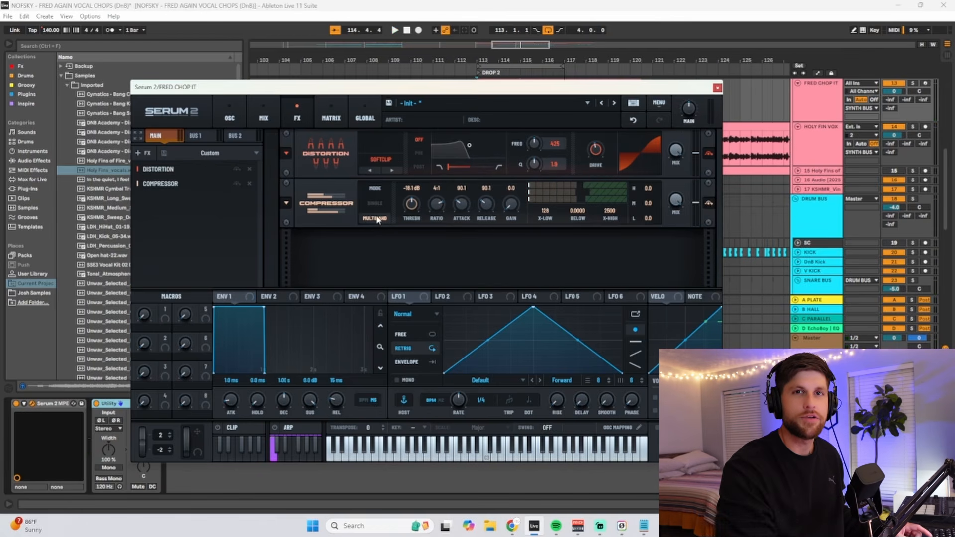
{"action": "key", "text": "space"}
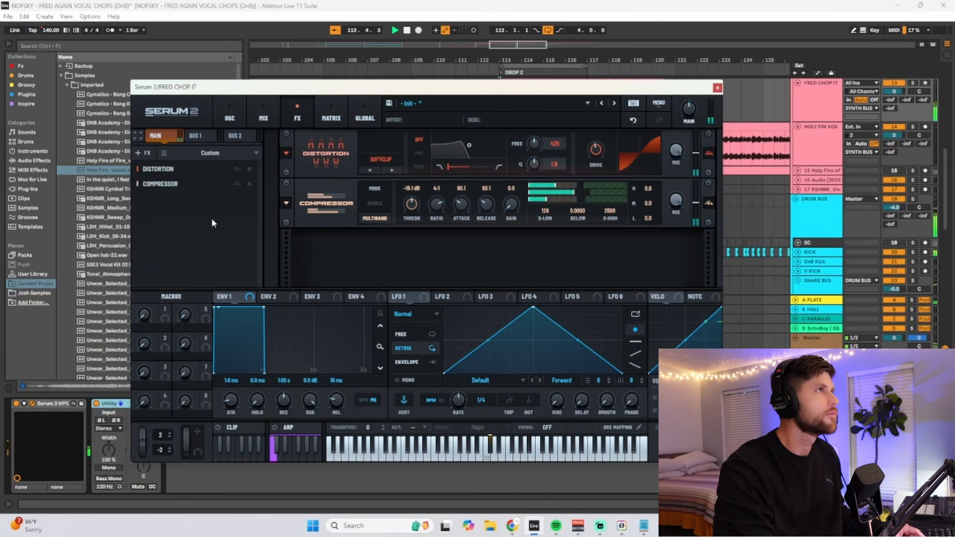
- Add a Reverb after the Compressor and adjust its mix while the chop pattern plays
{"action": "right_click", "coordinate": [172, 204]}
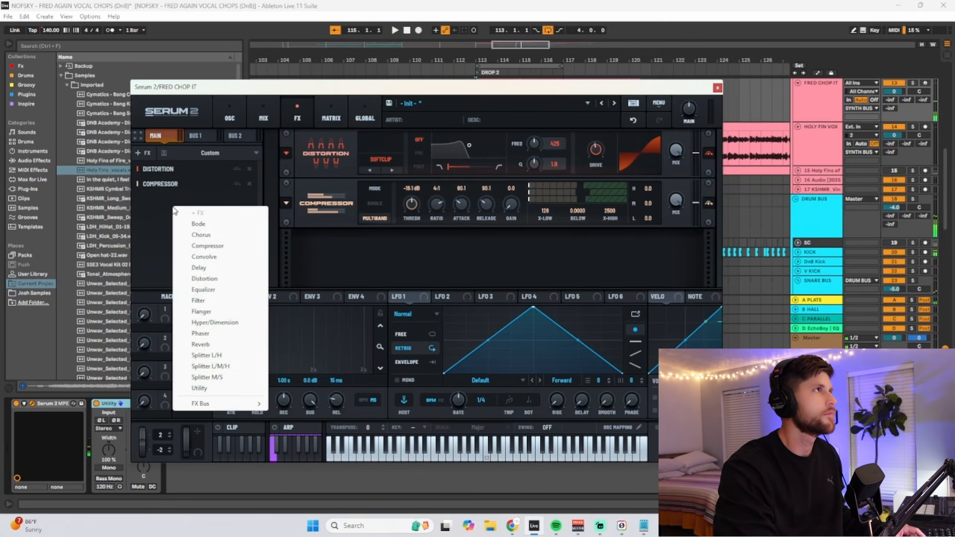
{"action": "left_click", "coordinate": [211, 344]}
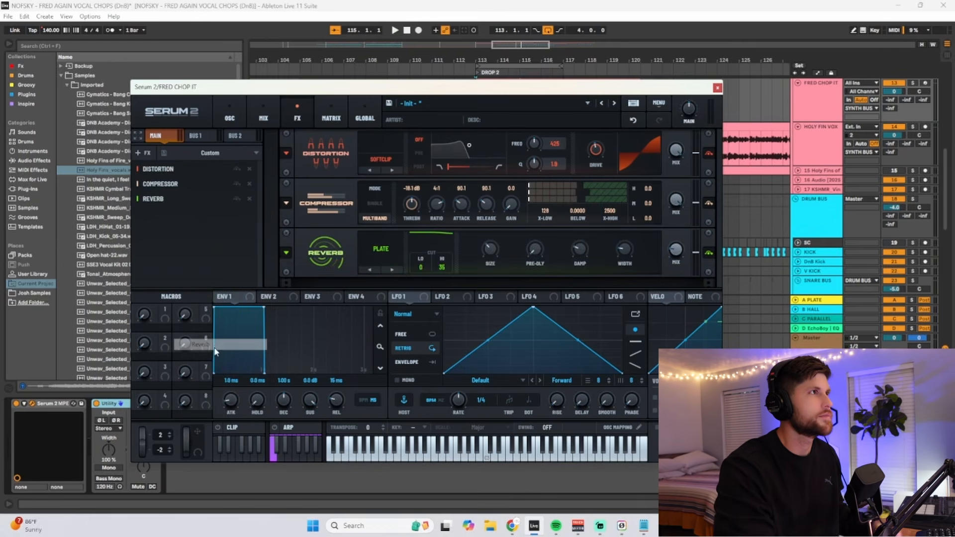
{"action": "key", "text": "space"}
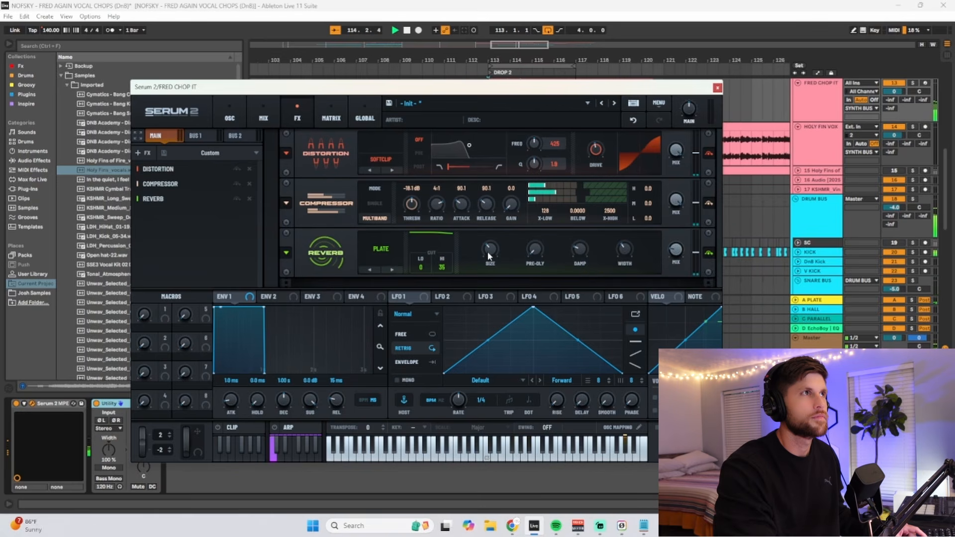
{"action": "mouse_move", "coordinate": [492, 245]}
{"action": "mouse_move", "coordinate": [681, 239]}
{"action": "mouse_move", "coordinate": [682, 234]}
{"action": "left_mouse_down"}
{"action": "mouse_move", "coordinate": [685, 177]}
{"action": "mouse_move", "coordinate": [678, 238]}
{"action": "left_mouse_up"}
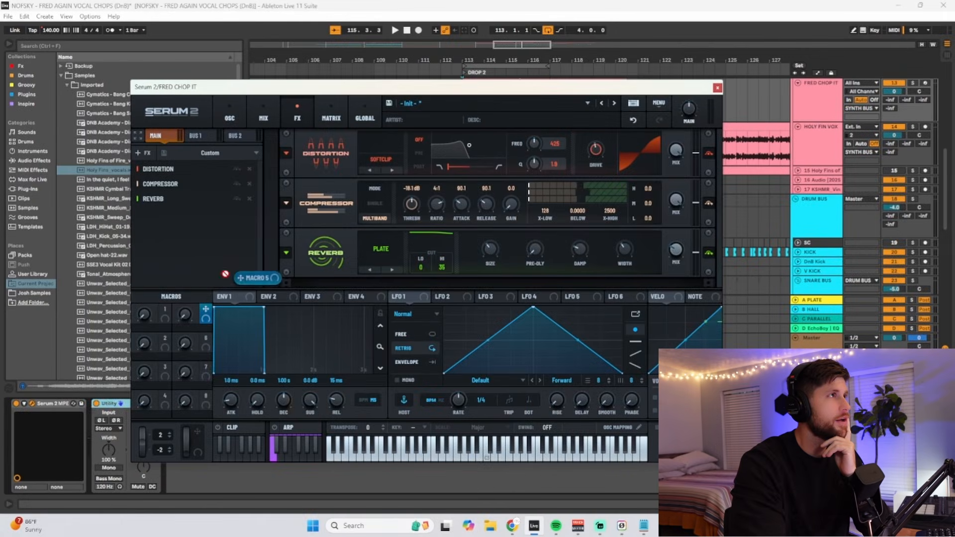
- Assign Macro 5 to the Reverb's mix and sweep the macro while the chop pattern plays
{"action": "left_click_drag", "start_coordinate": [225, 274], "coordinate": [682, 256]}
{"action": "mouse_move", "coordinate": [668, 253]}
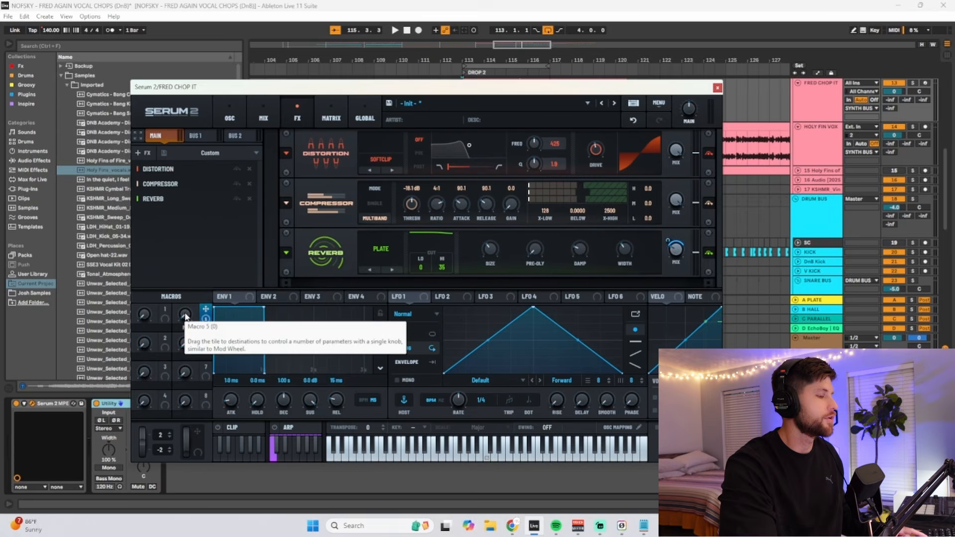
{"action": "key", "text": "space"}
{"action": "mouse_move", "coordinate": [186, 304]}
{"action": "left_click_drag", "start_coordinate": [186, 304], "coordinate": [164, 419]}
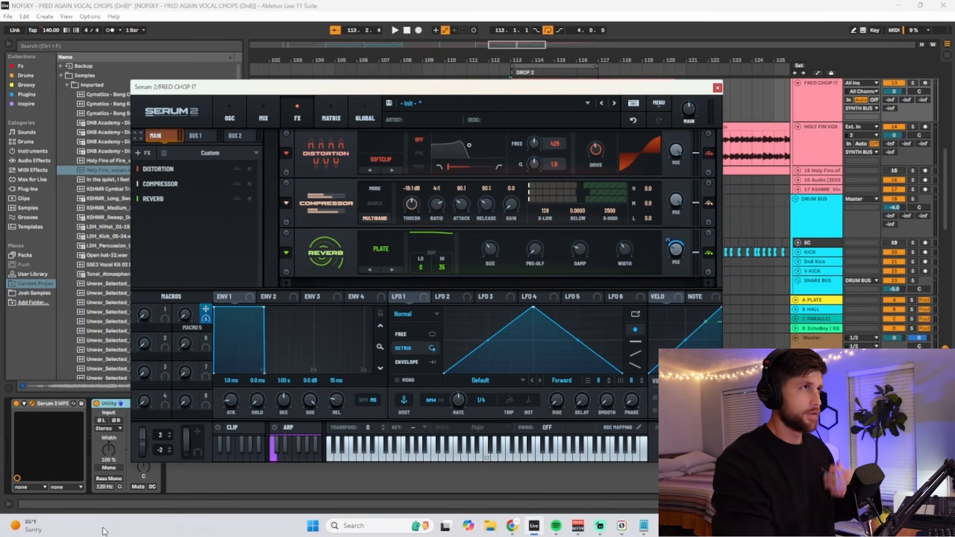
- Insert an Equalizer between the Compressor and the Reverb and switch its low band to a high-pass curve
{"action": "right_click", "coordinate": [199, 242]}
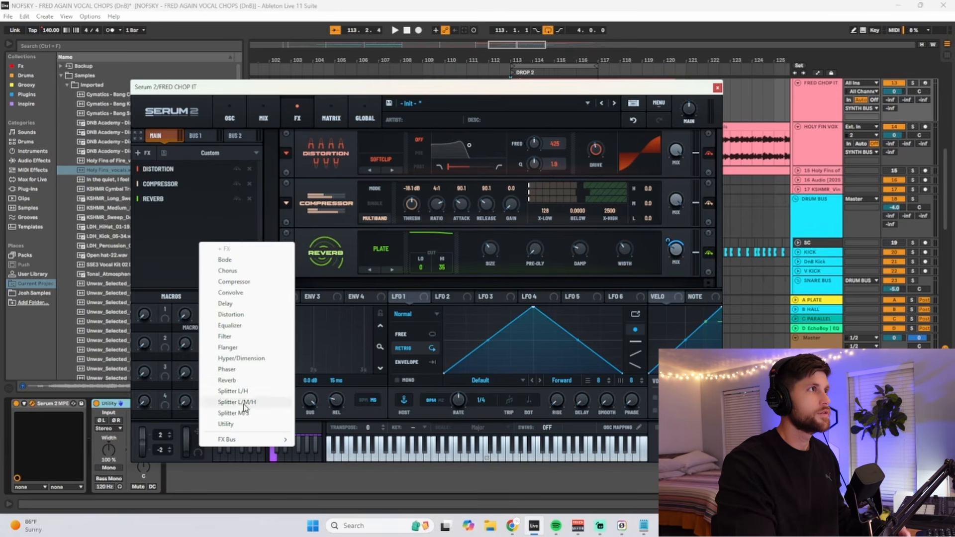
{"action": "left_click", "coordinate": [229, 325]}
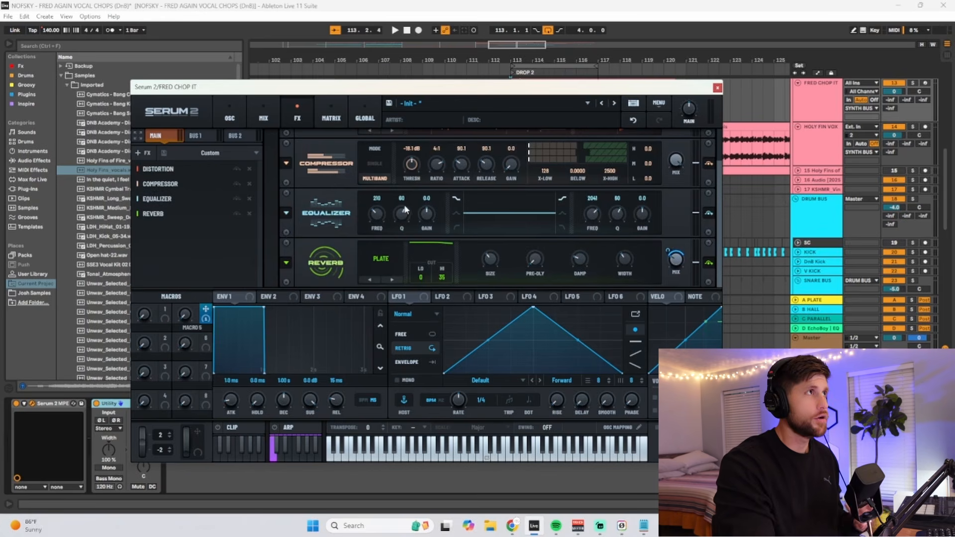
{"action": "left_click", "coordinate": [456, 228]}
- Set the Equalizer's high-pass to frequency 22 and Q 40, assign Macro 5 to its frequency, and sweep the macro during playback
{"action": "left_click_drag", "start_coordinate": [401, 210], "coordinate": [377, 215]}
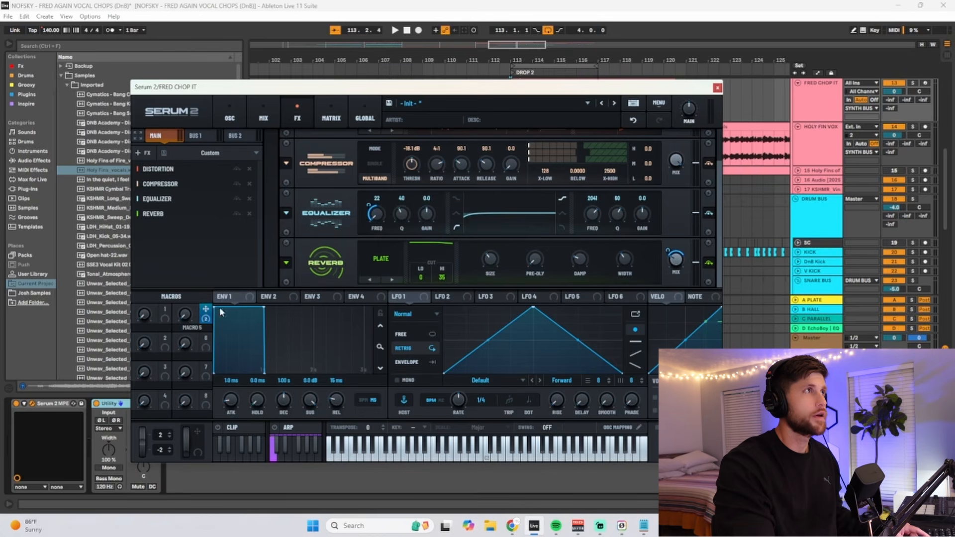
{"action": "key", "text": "space"}
{"action": "left_click_drag", "start_coordinate": [187, 313], "coordinate": [221, 221]}
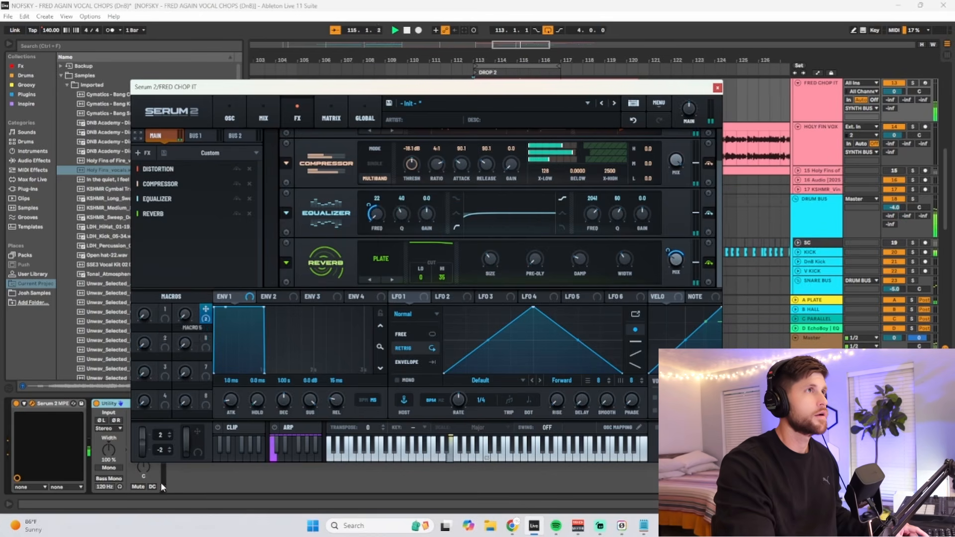